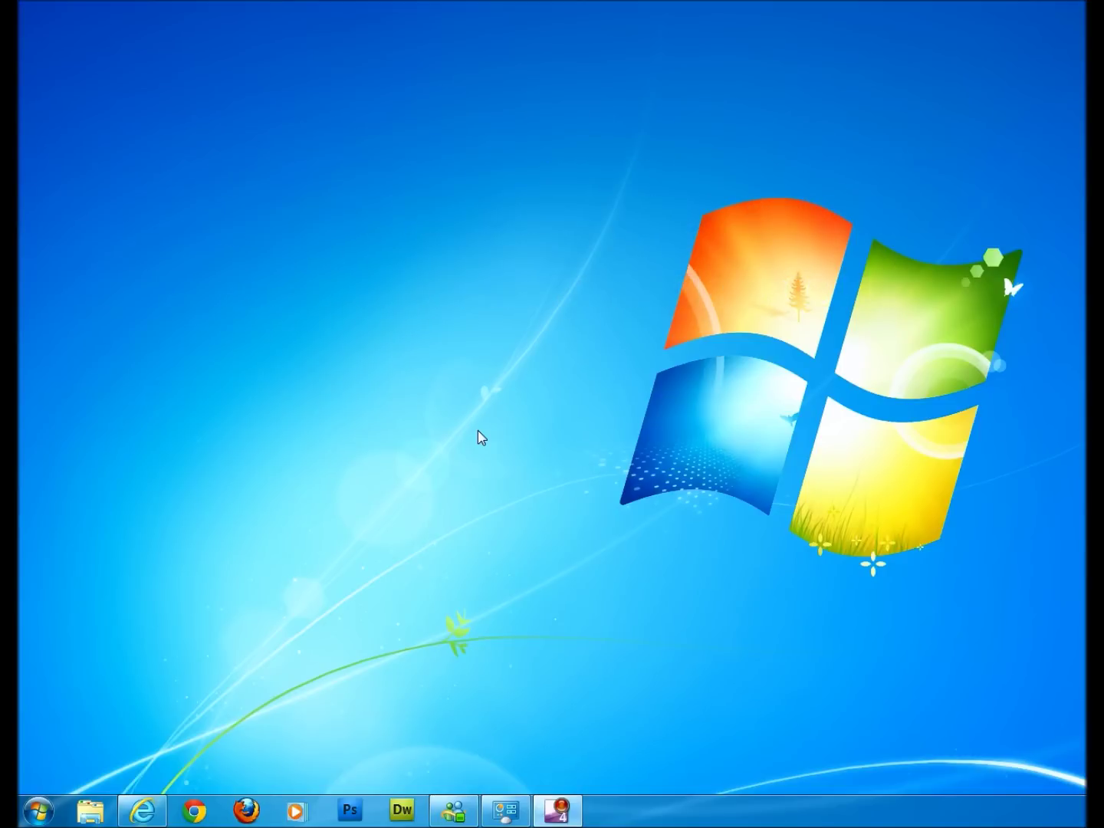
Launch Control Panel from the Start menu showing All Control Panel Items as small icons
click(38, 811)
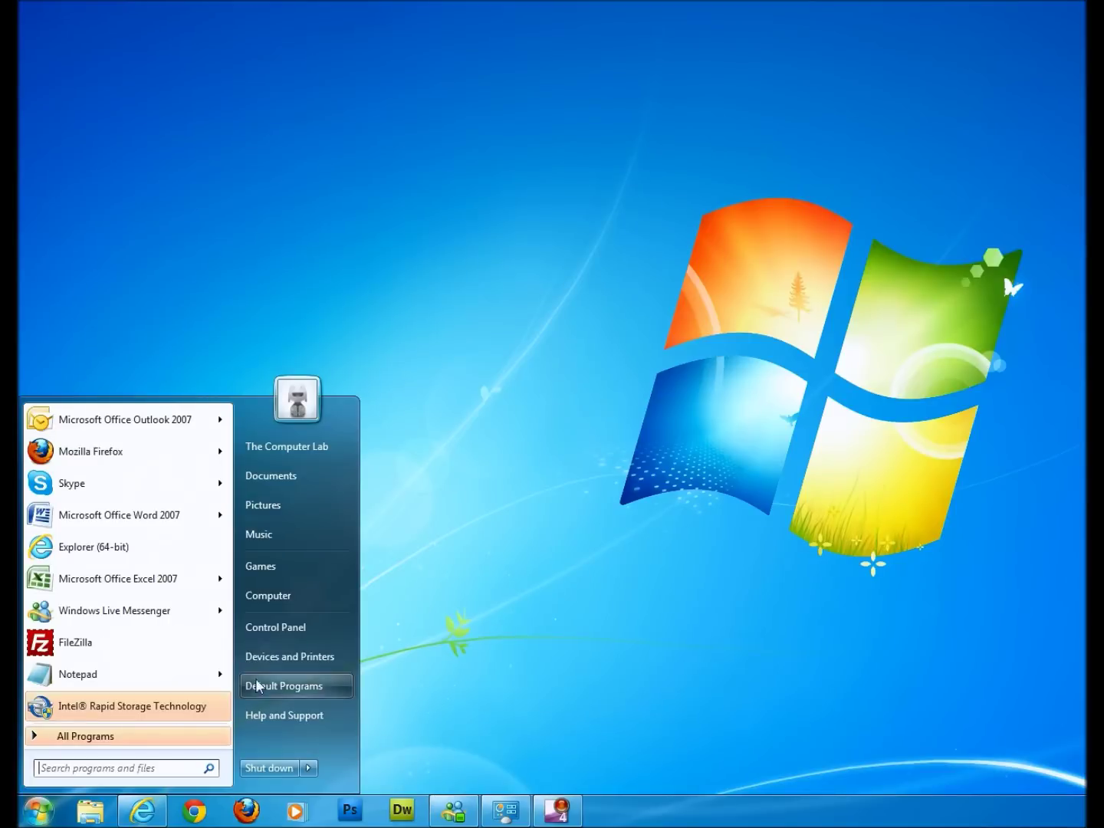
click(277, 629)
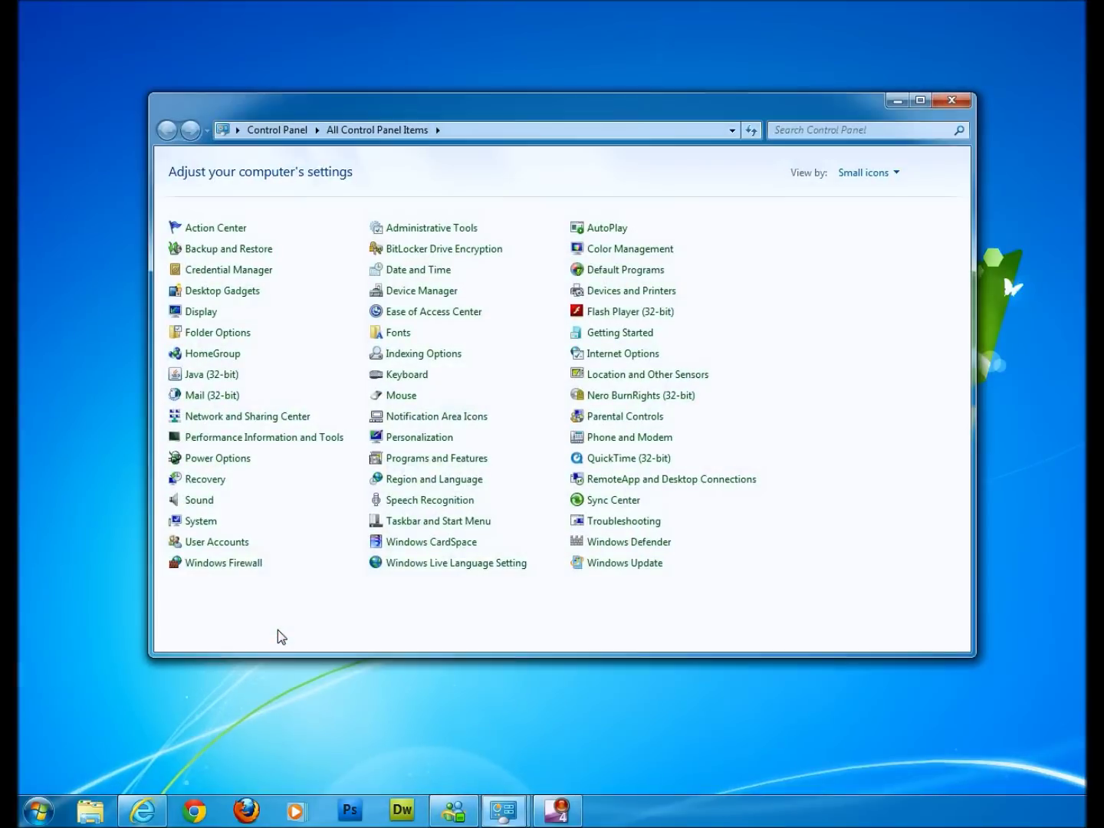
drag(569, 116, 576, 122)
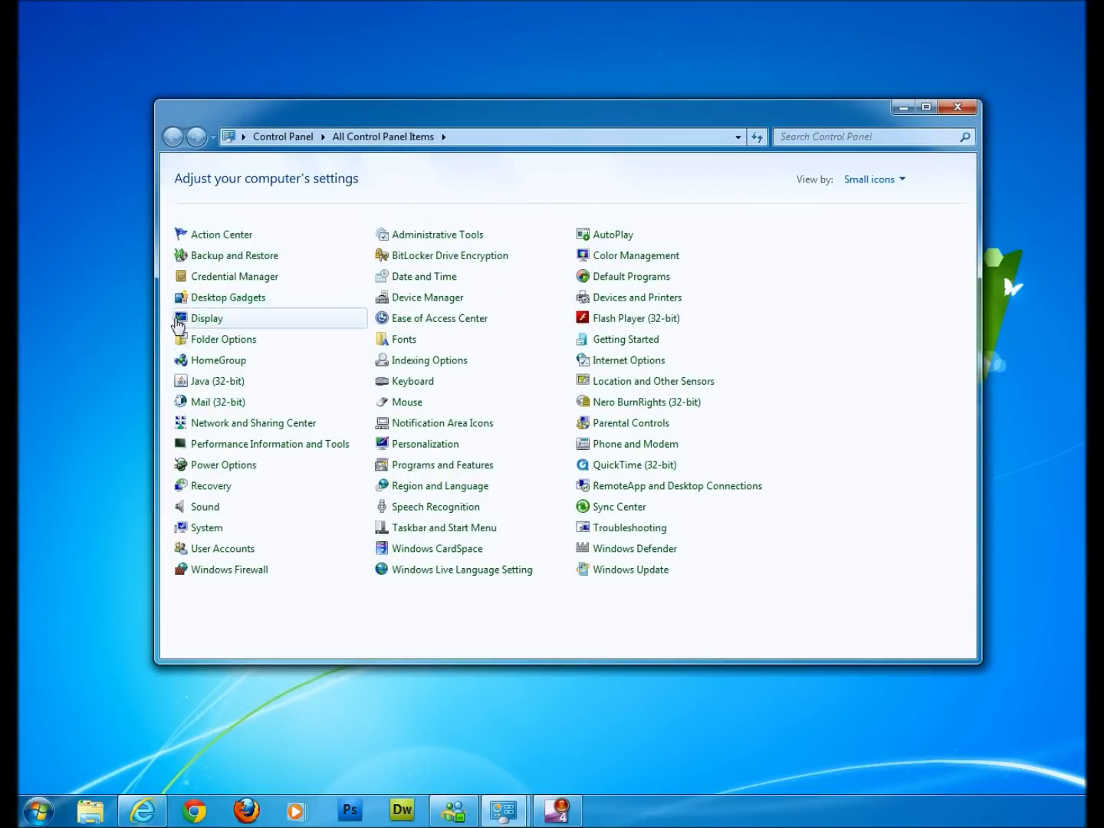
Search Control Panel for "display" and go to the Display text-size page
click(808, 138)
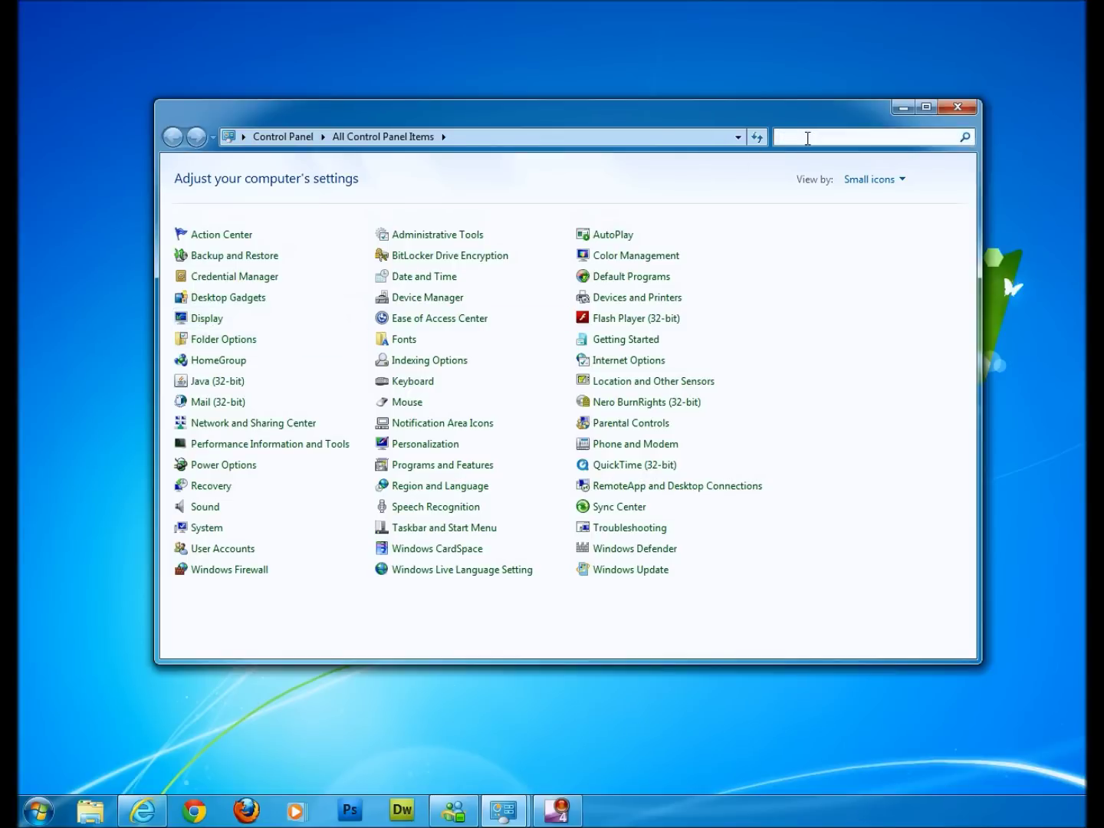
text(d)
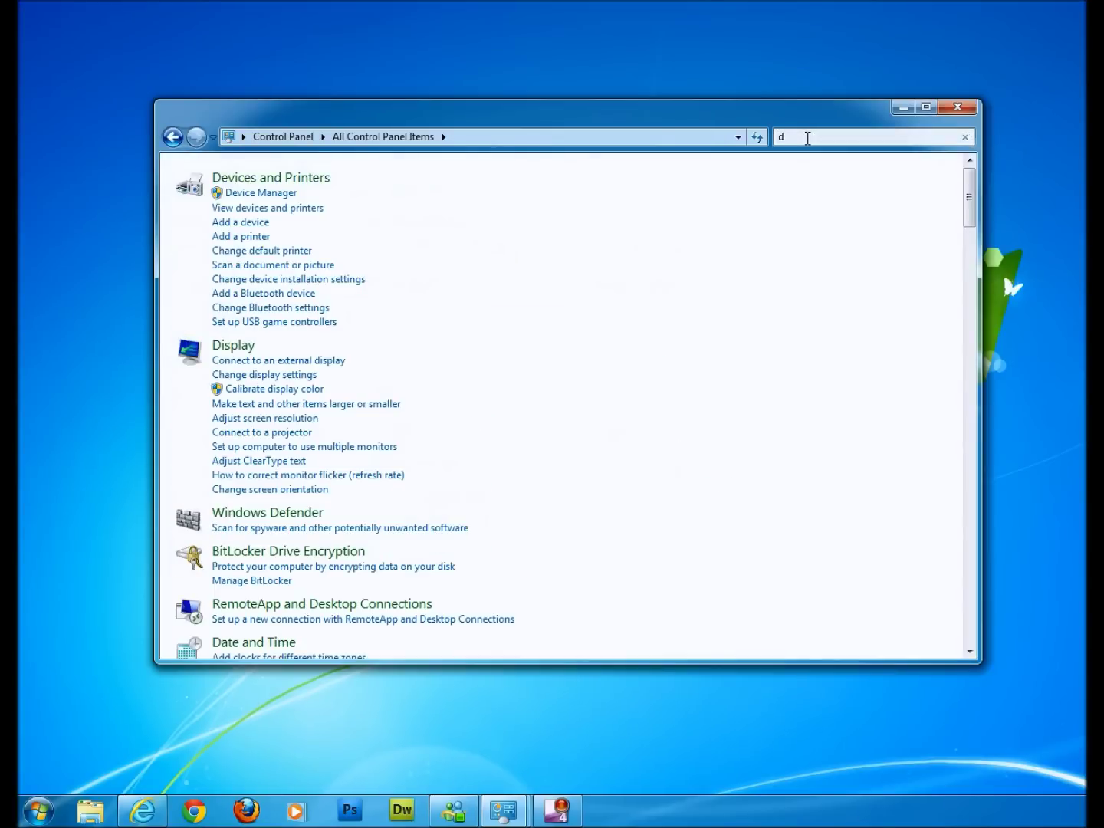
double_click(808, 138)
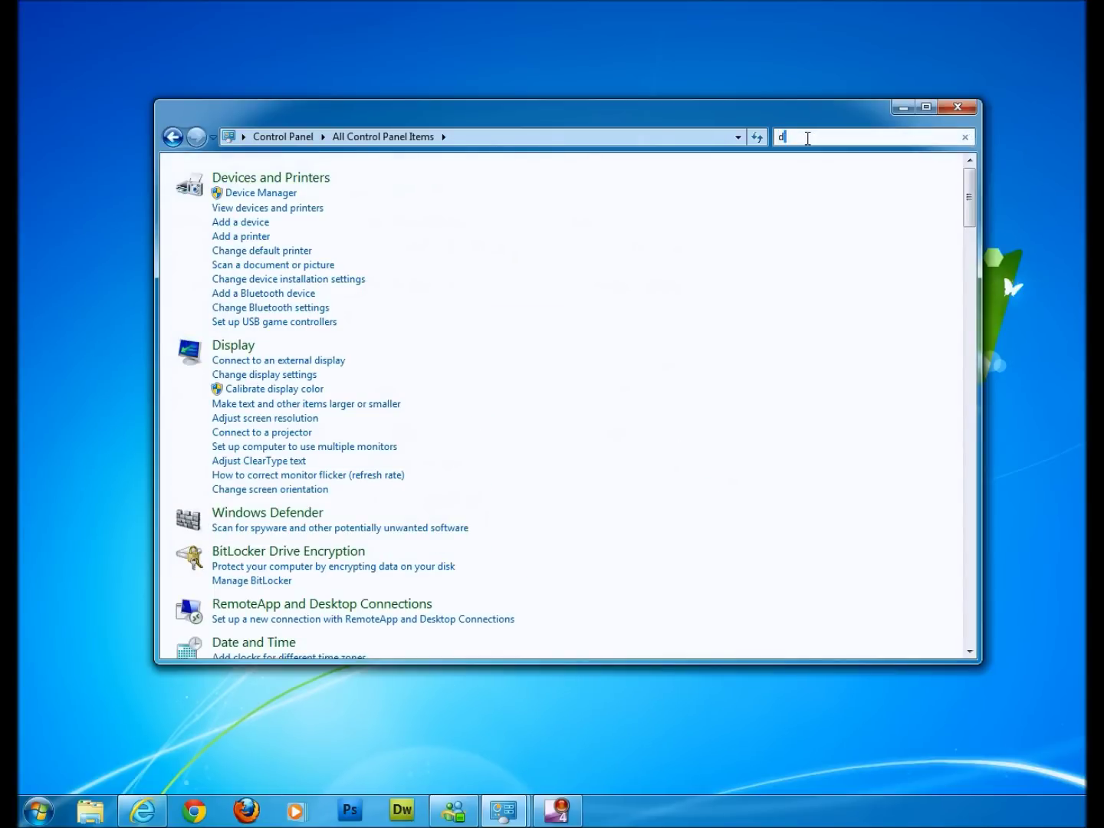
text(ispl)
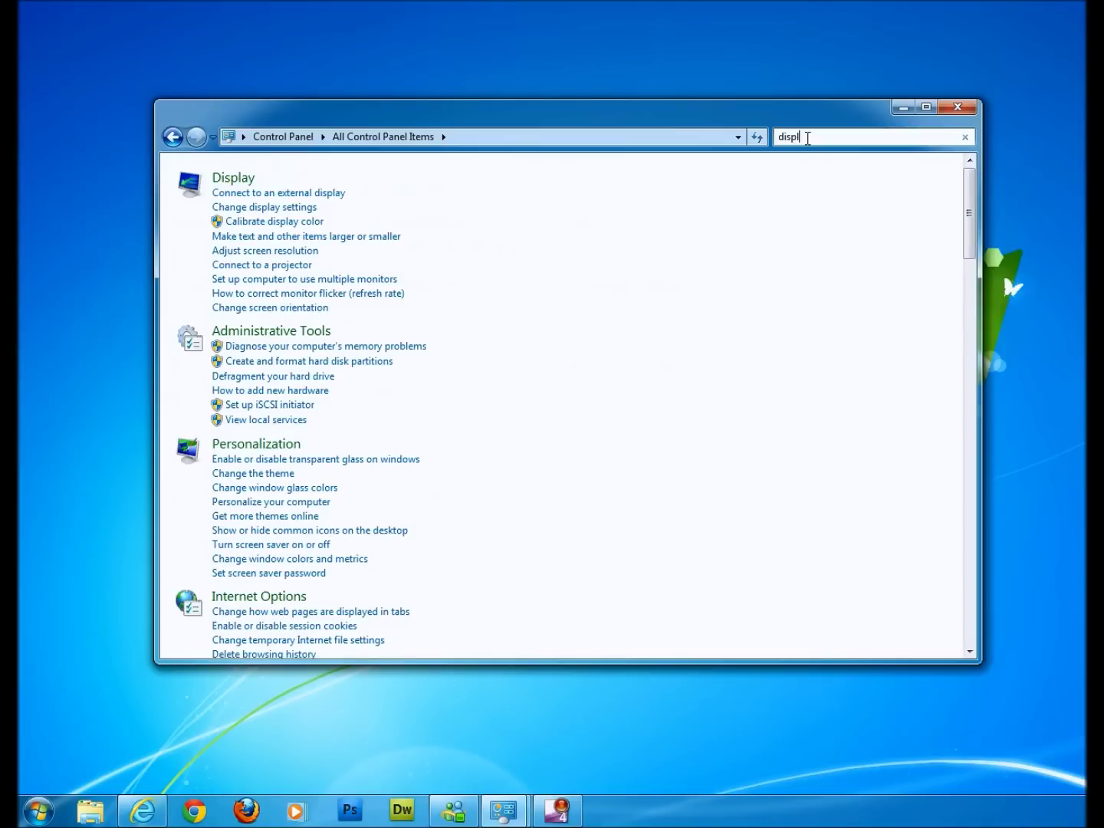
text(ay)
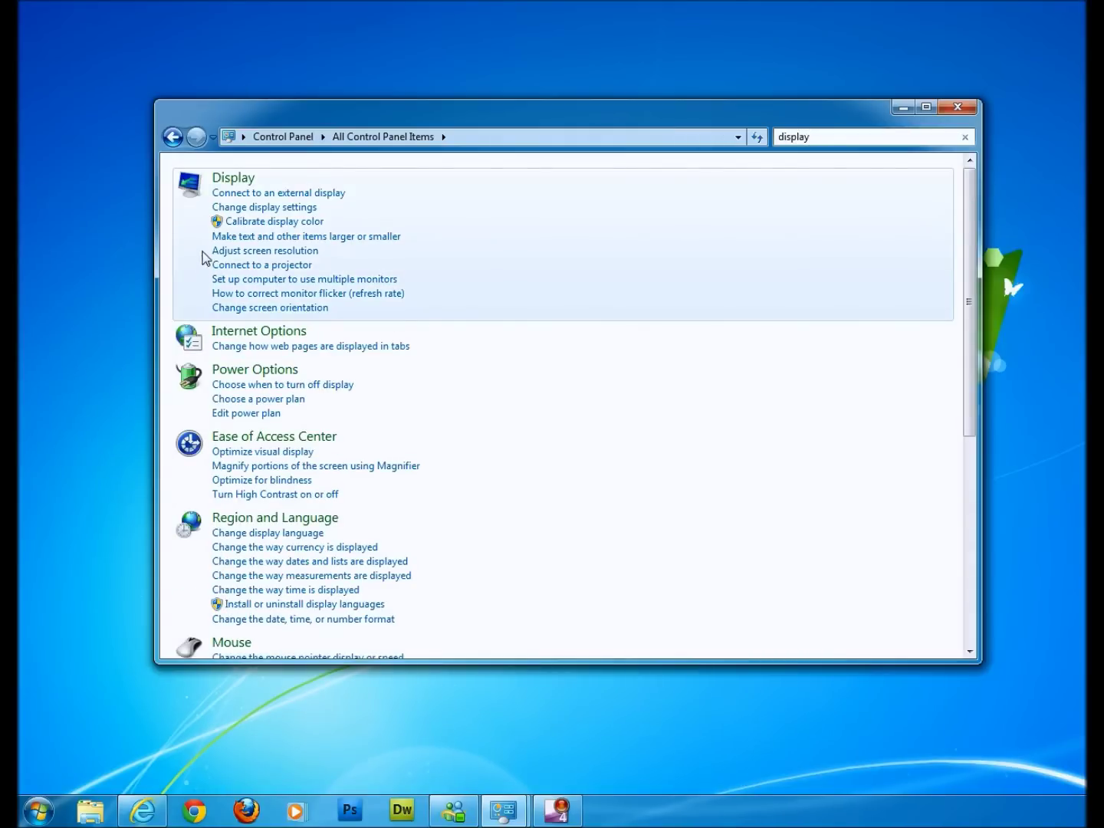
click(235, 179)
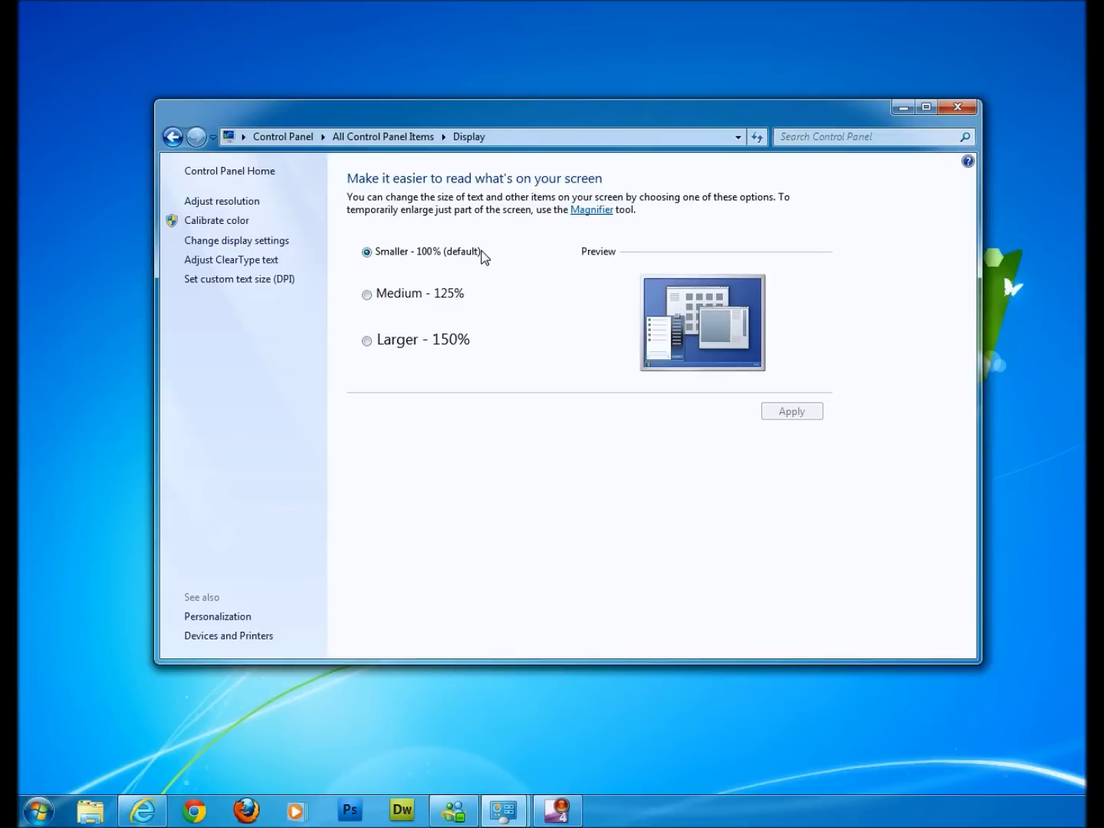
Choose the Medium - 125% text size on the Display page
click(368, 295)
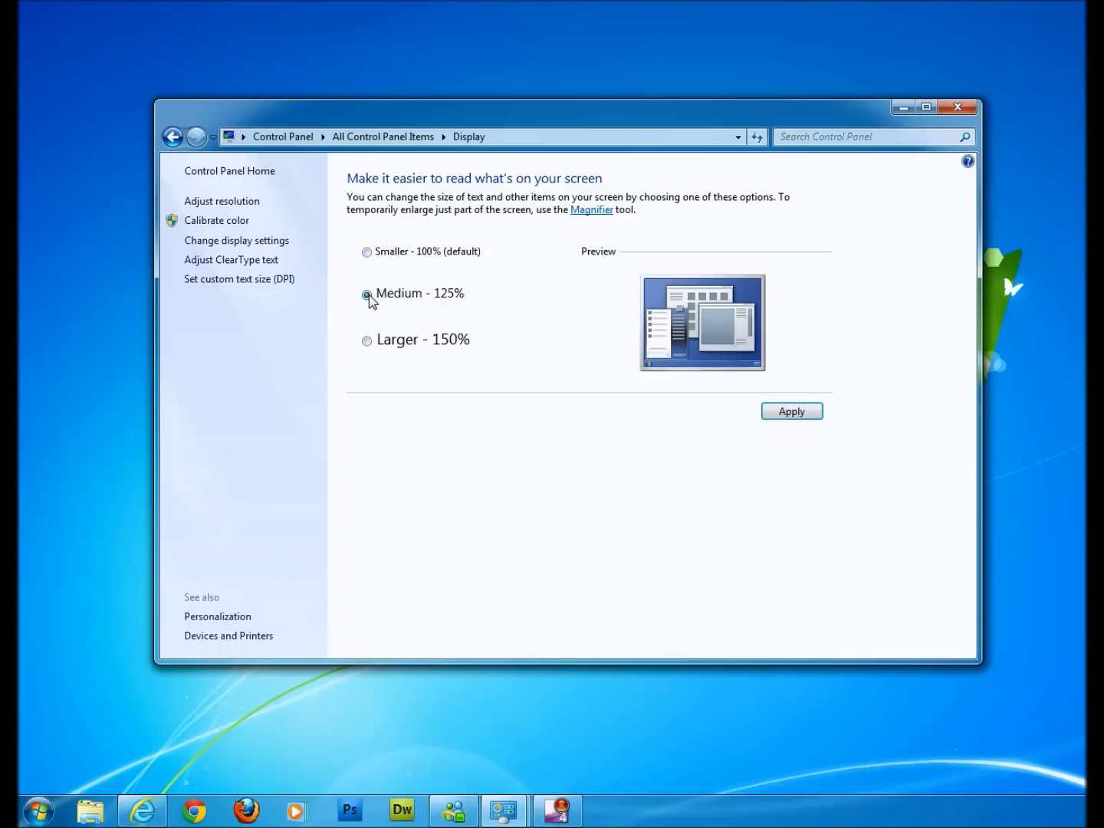
Apply the 125% text size, bringing up the log-off prompt centred on screen
click(792, 414)
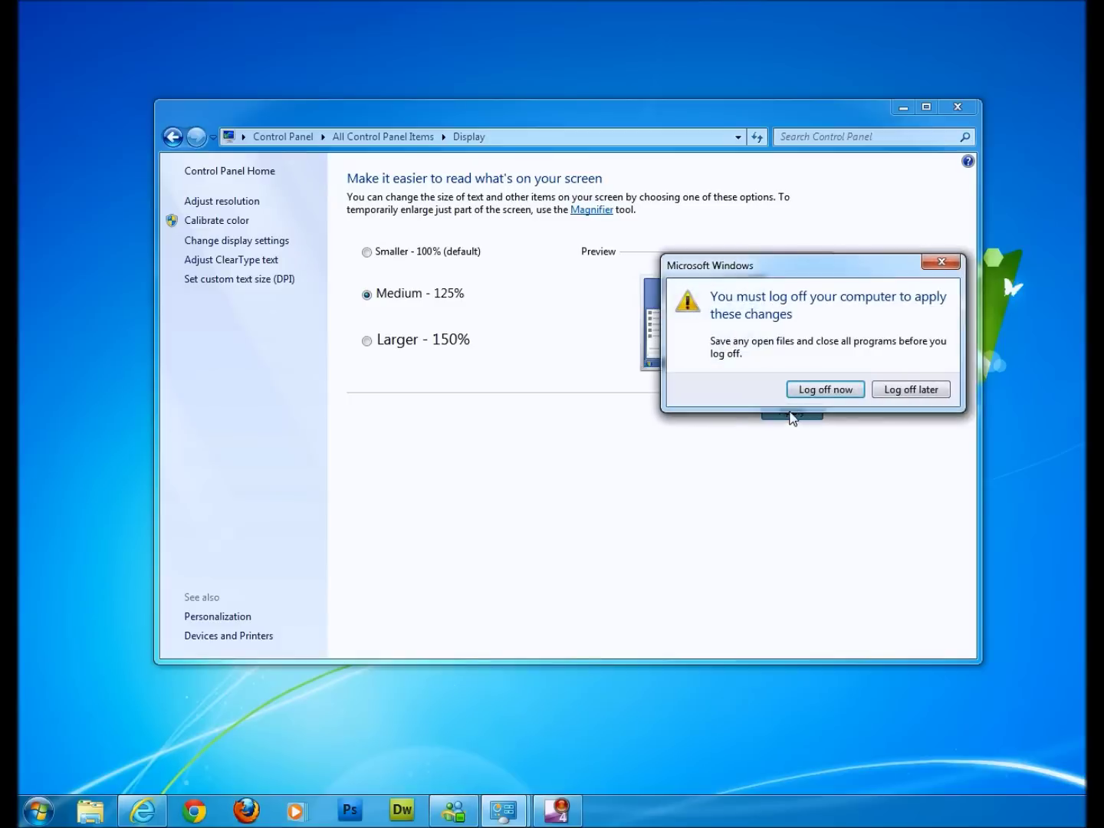
mouse_move(805, 256)
mouse_down()
mouse_move(597, 279)
mouse_move(582, 429)
mouse_up()
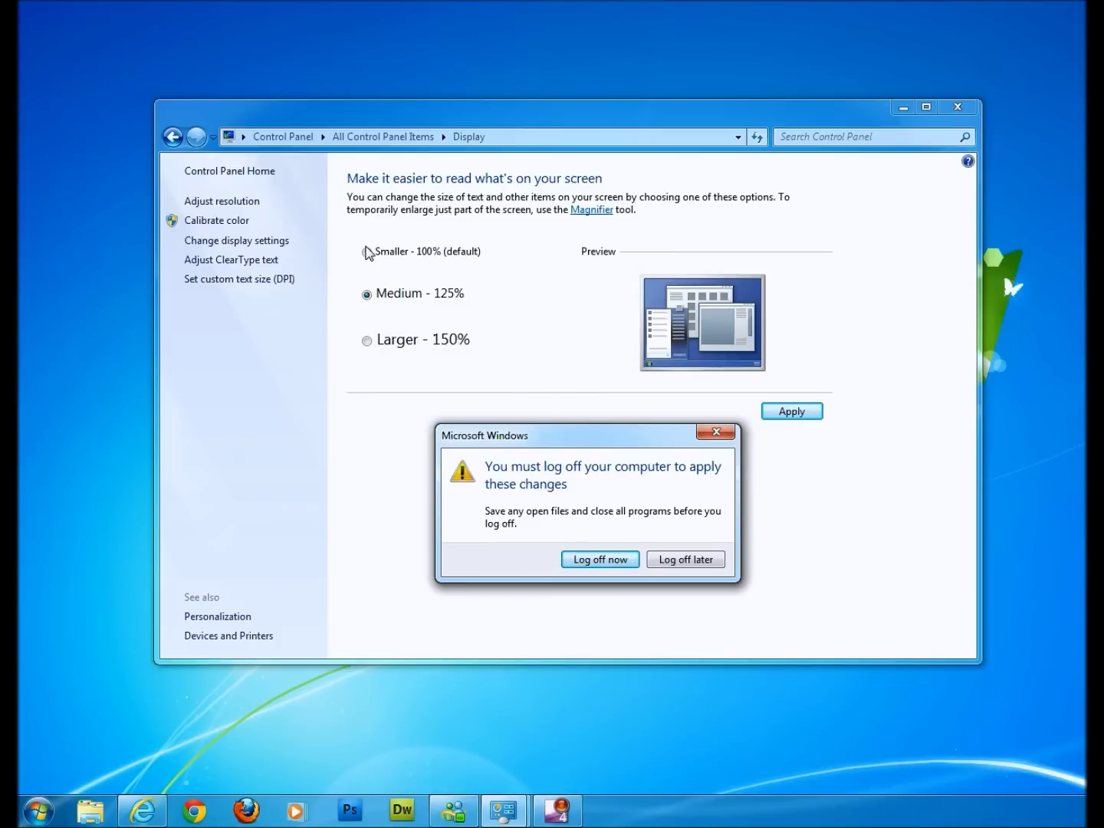
Choose Log off later, try Larger - 150%, then return to Smaller - 100% (default) unapplied
click(677, 561)
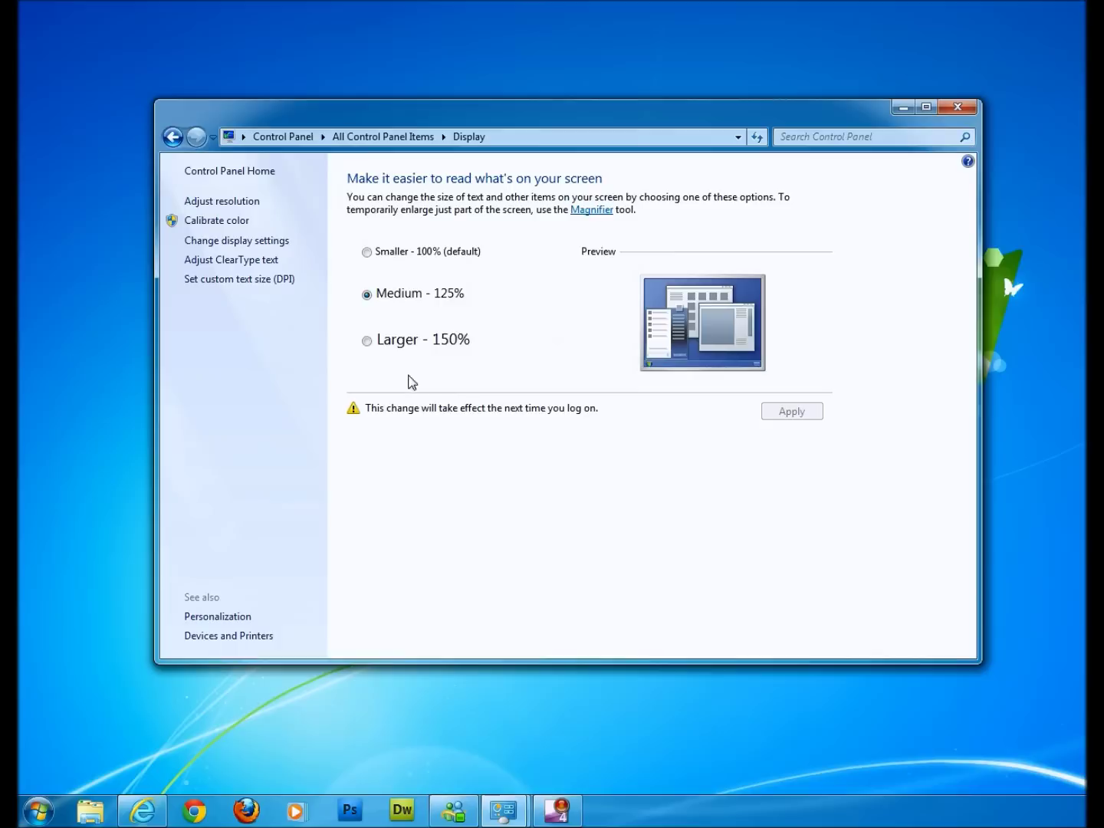
click(373, 345)
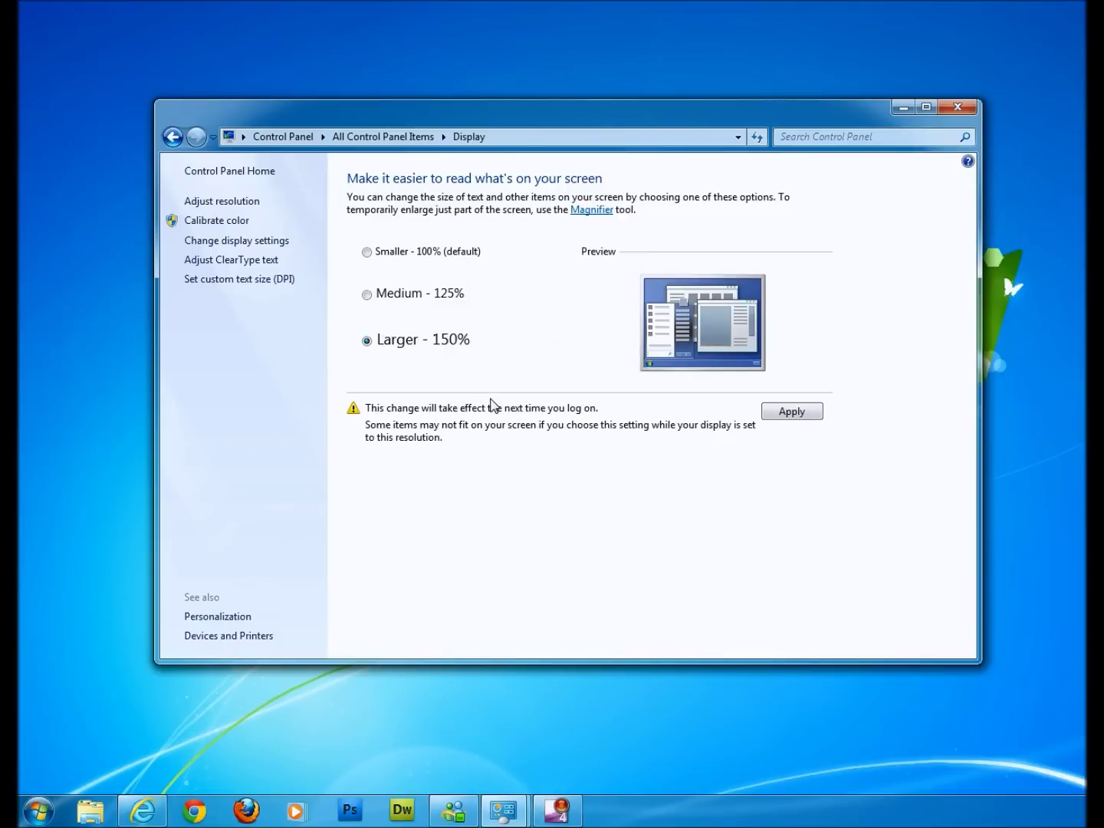
click(369, 254)
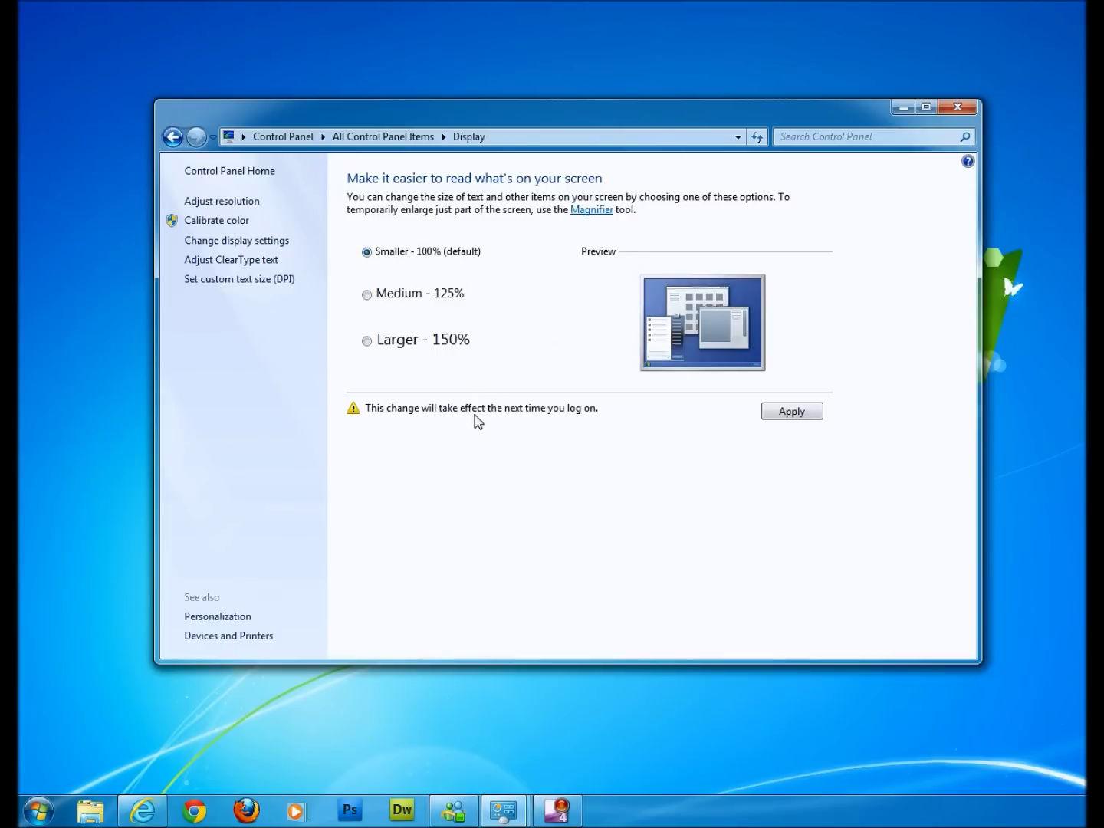